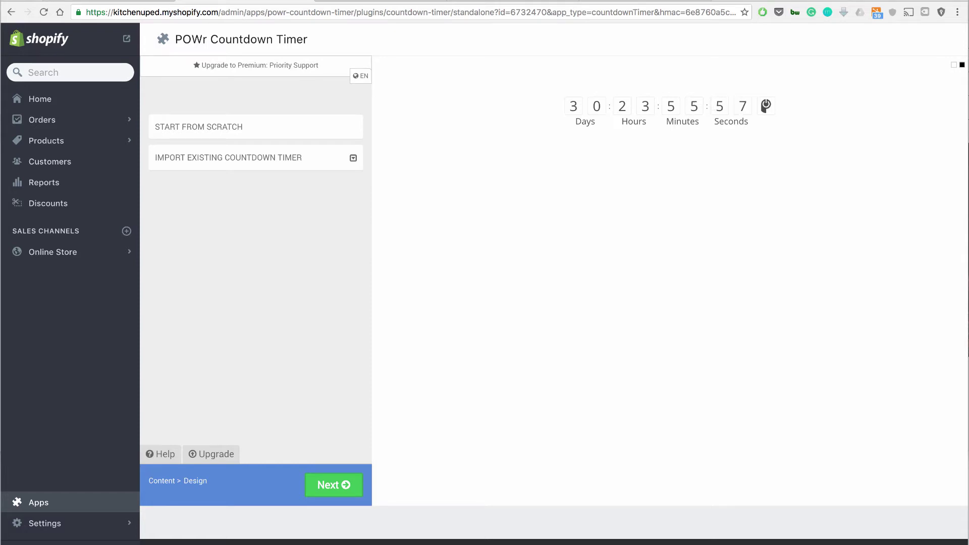
Start a new countdown timer from scratch that counts to a number
left_click(199, 127)
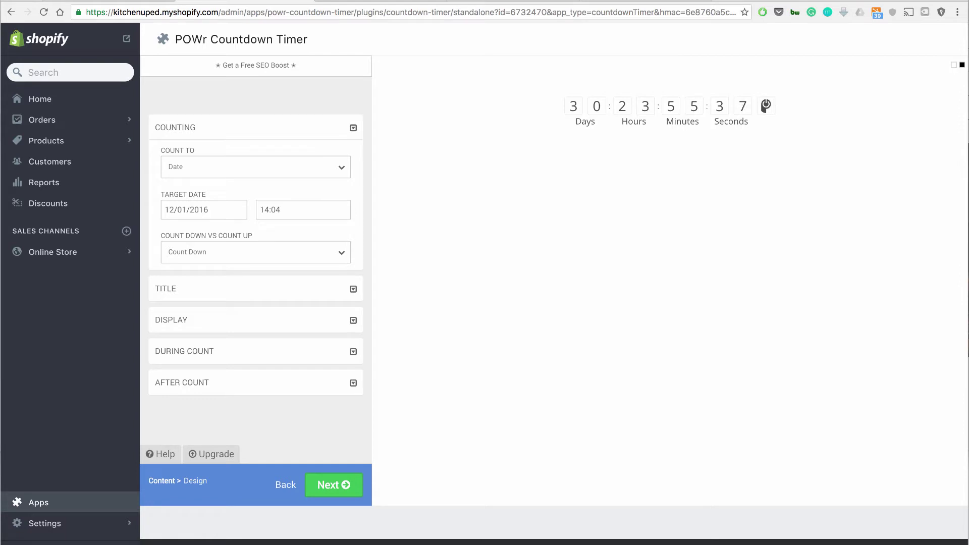
left_click(255, 167)
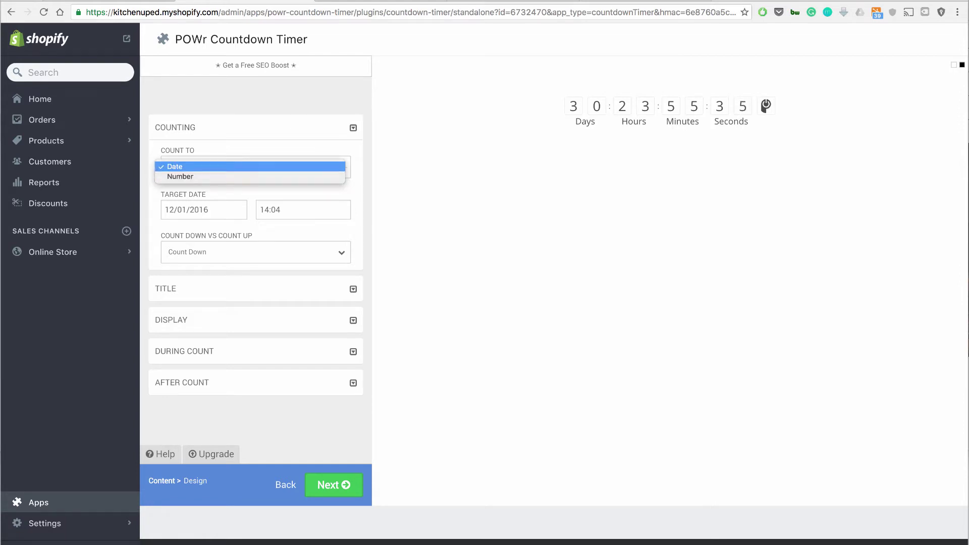
key("Escape")
left_click(255, 168)
left_click(250, 176)
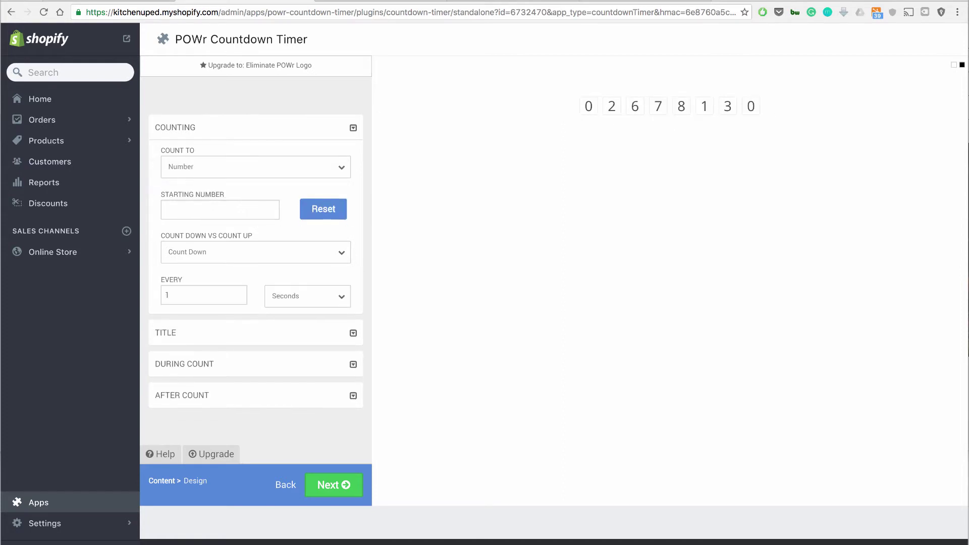
Set the starting number to 600, counting every 1 second, and reset the counter
left_click(307, 296)
left_click(302, 296)
left_click(220, 210)
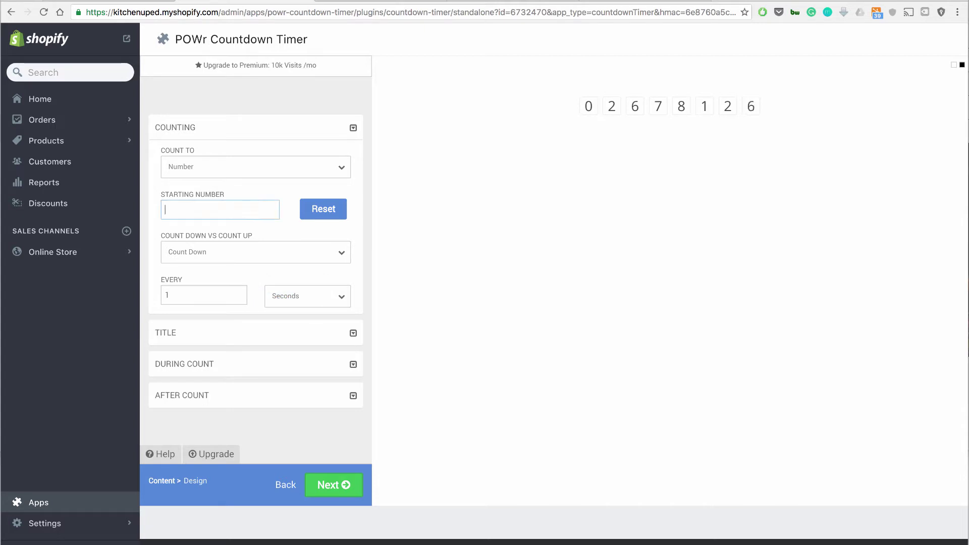
type("600")
left_click(323, 209)
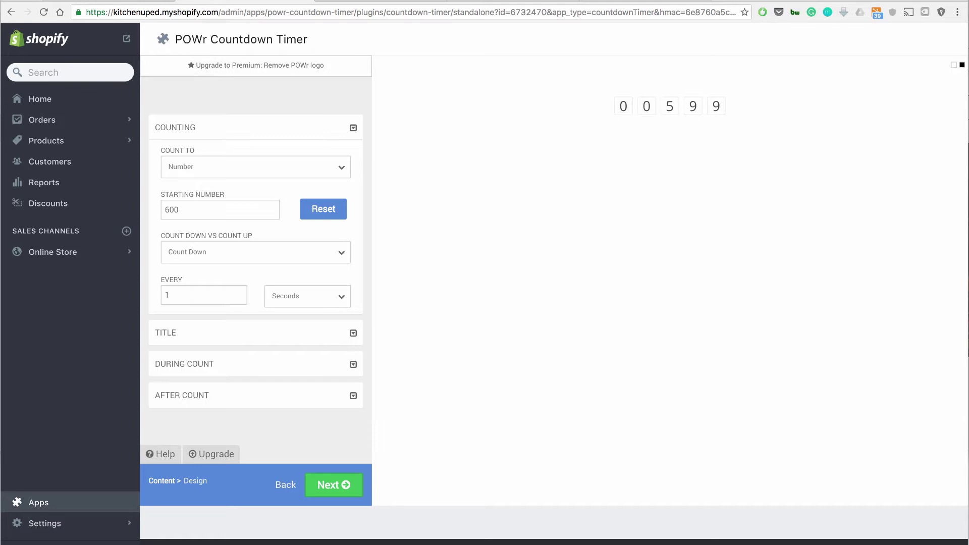
Expand the Title, During Count and After Count settings sections
scroll(256, 270, "down", 1)
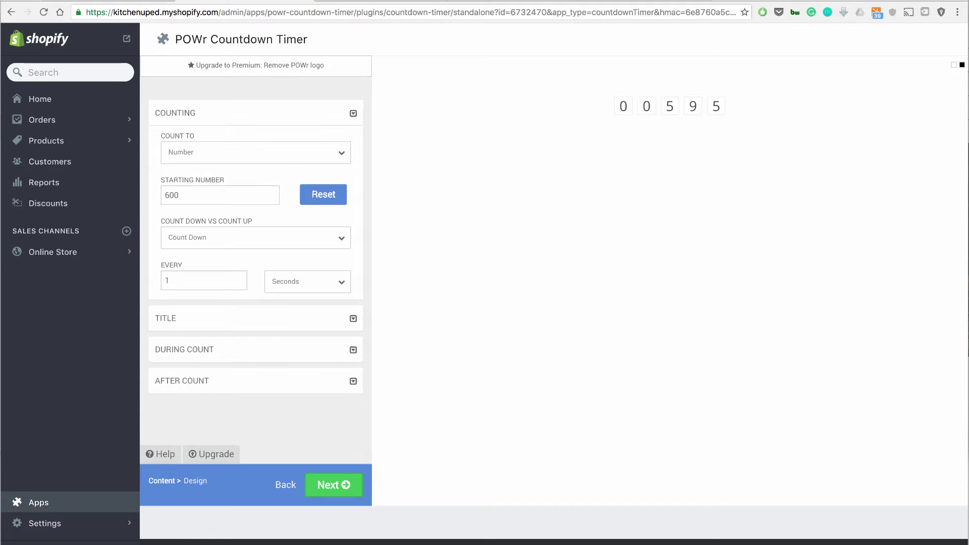
left_click(256, 318)
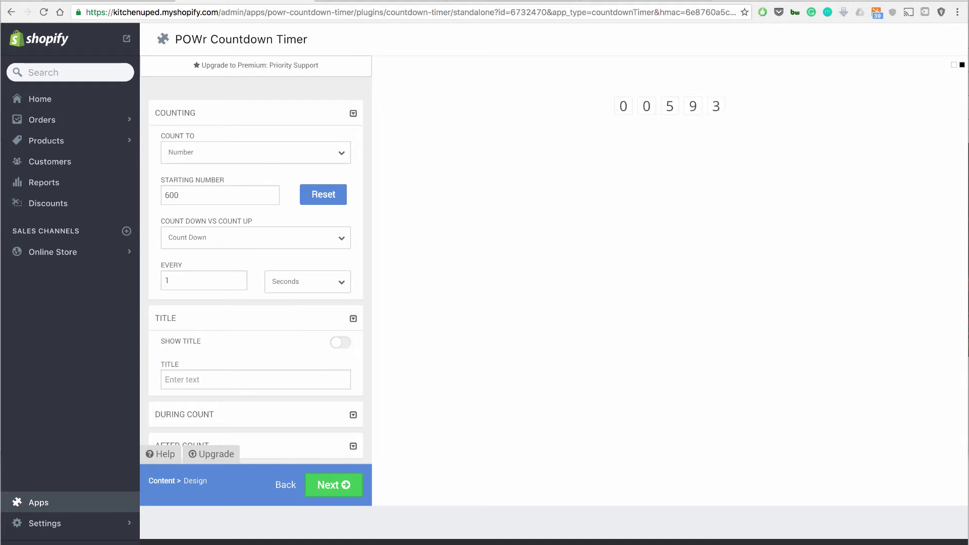
scroll(255, 263, "down", 3)
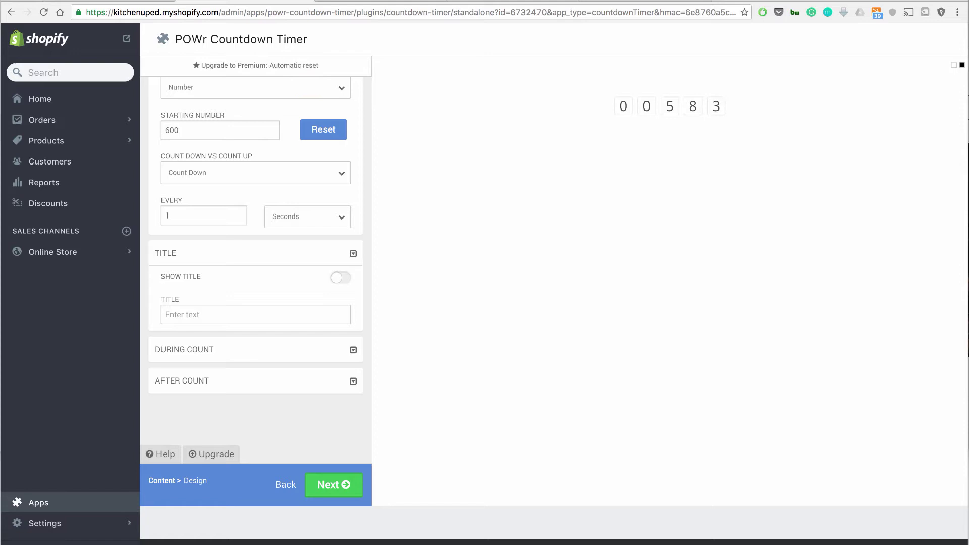
left_click(353, 349)
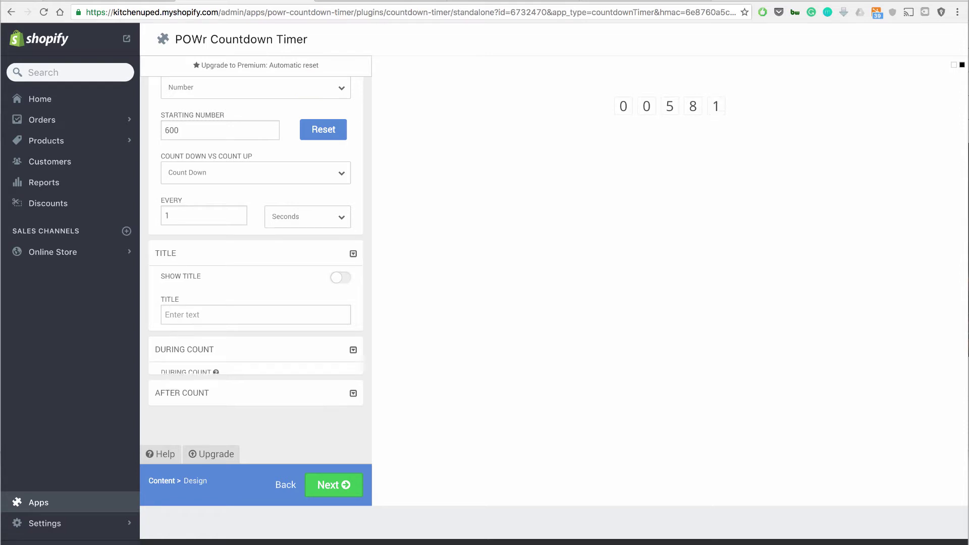
scroll(259, 272, "down", 2)
left_click(352, 381)
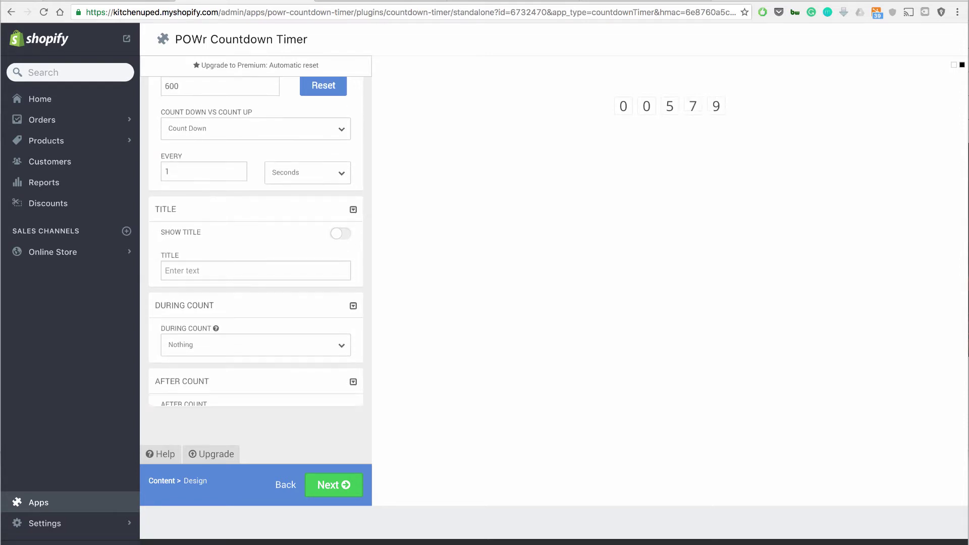
scroll(255, 273, "down", 2)
Set After Count to Repeat and continue to the Design step
left_click(252, 376)
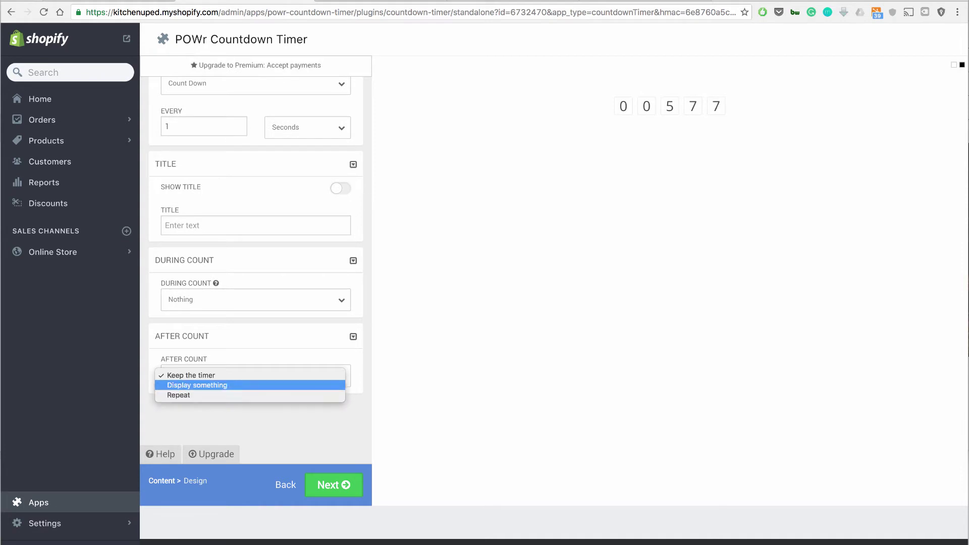
left_click(247, 385)
left_click(248, 376)
left_click(247, 385)
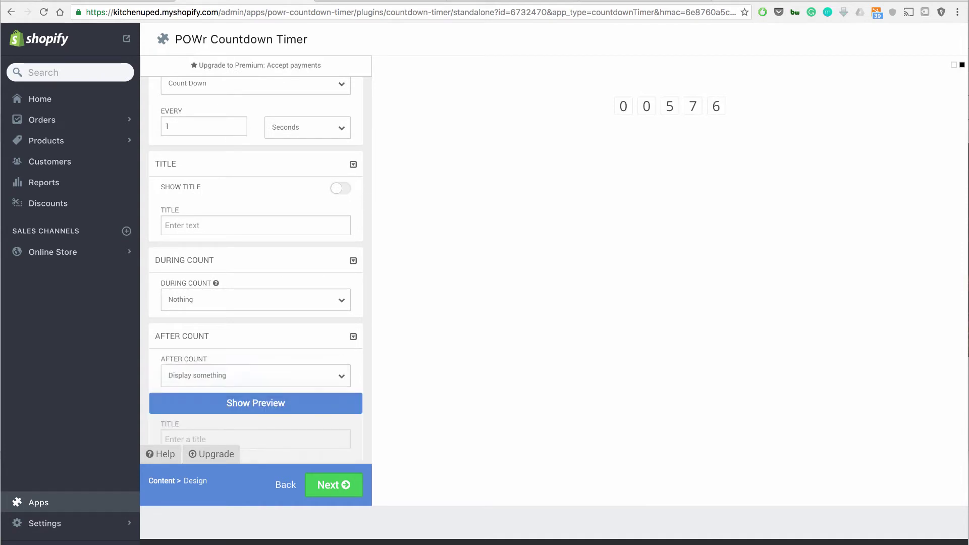
scroll(256, 303, "down", 1)
scroll(256, 303, "up", 5)
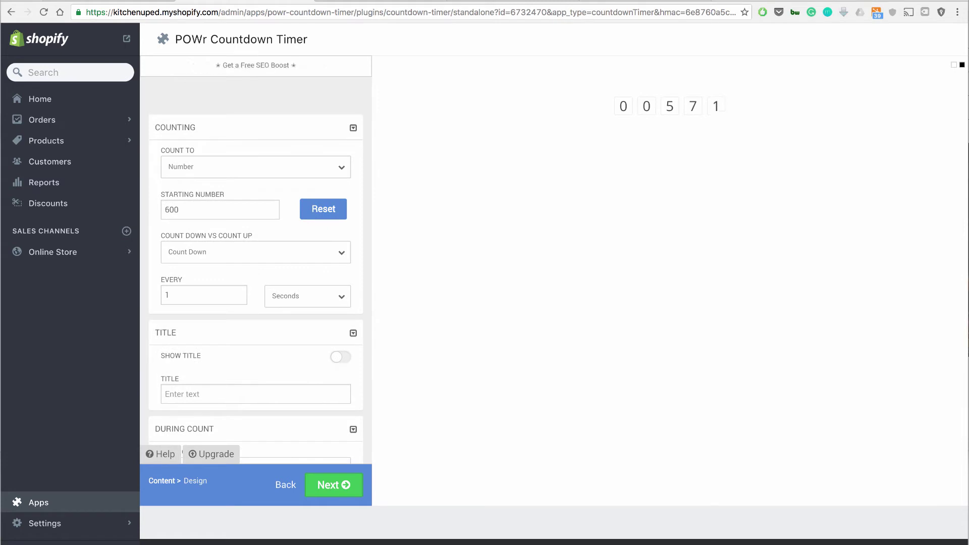
scroll(256, 272, "down", 2)
scroll(256, 272, "down", 3)
scroll(256, 273, "up", 5)
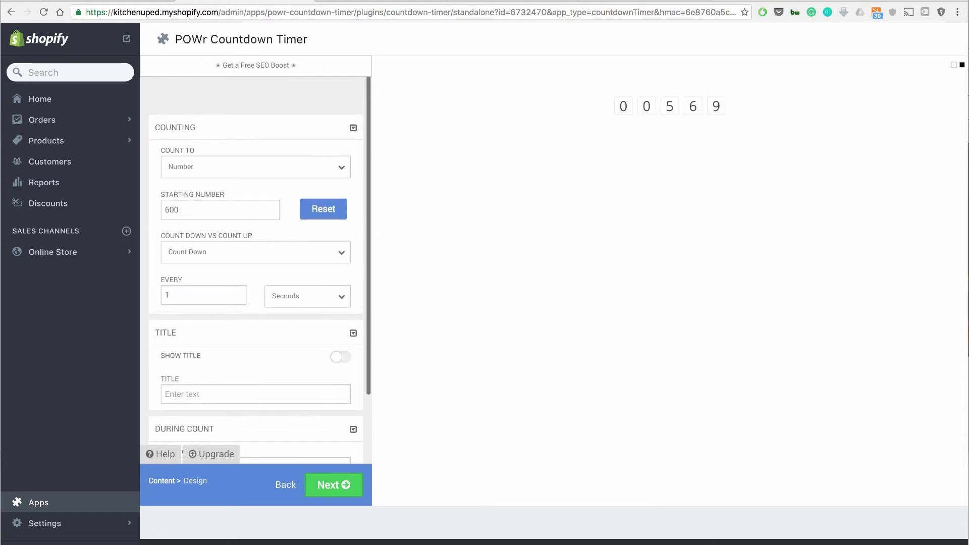
left_click(333, 484)
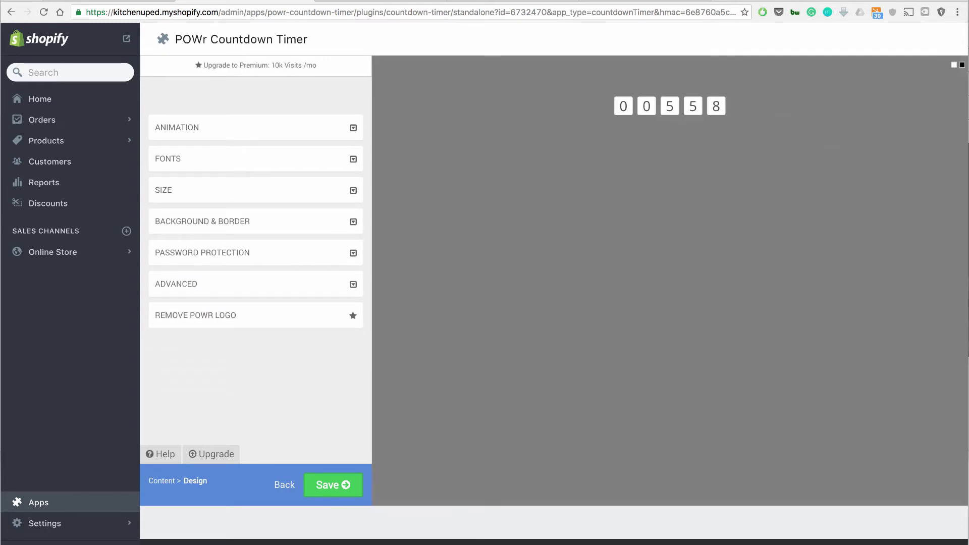
Save the timer under the name Scar_Kitchenup
left_click(554, 138)
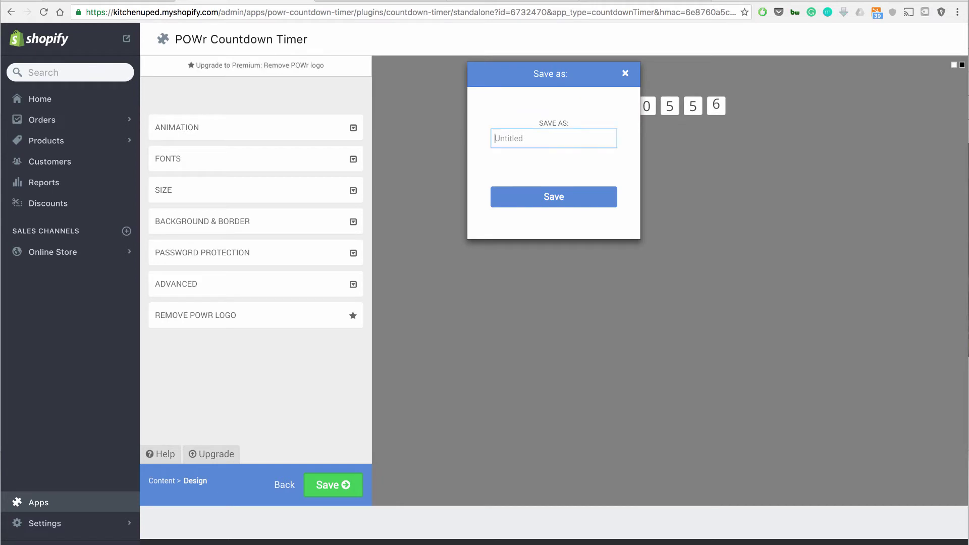
type("Scar_Kitchenup")
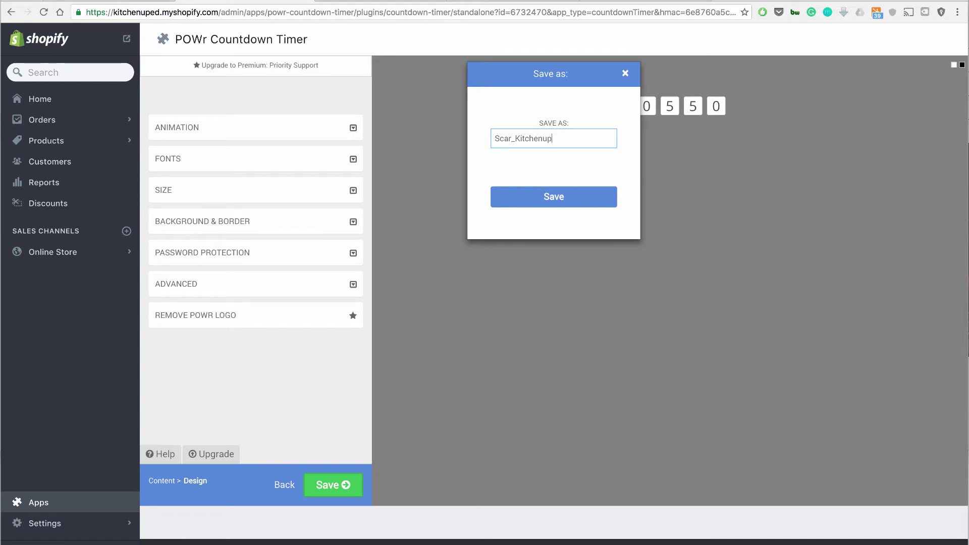
key("Return")
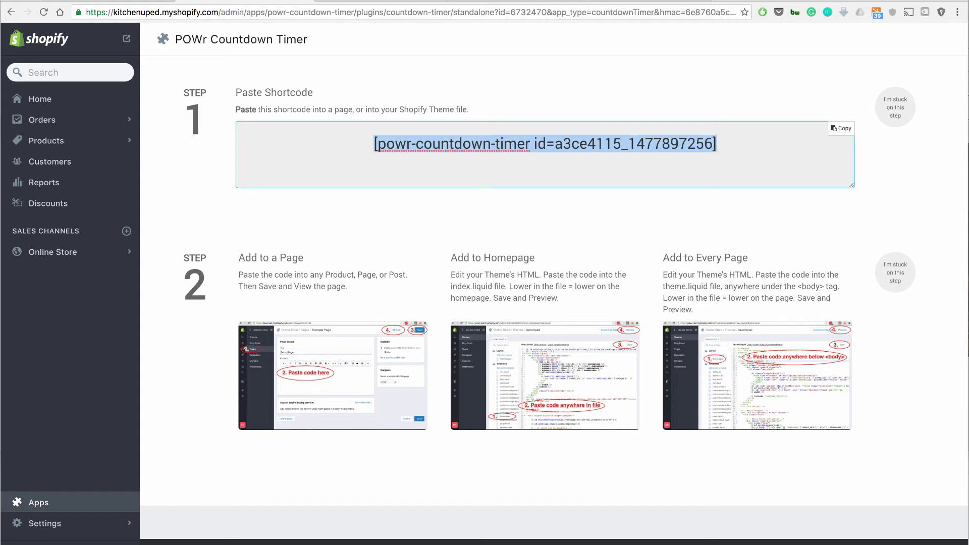
Leave the shortcode page for the store's Products list to reach the avocado slicer
scroll(554, 282, "up", 5)
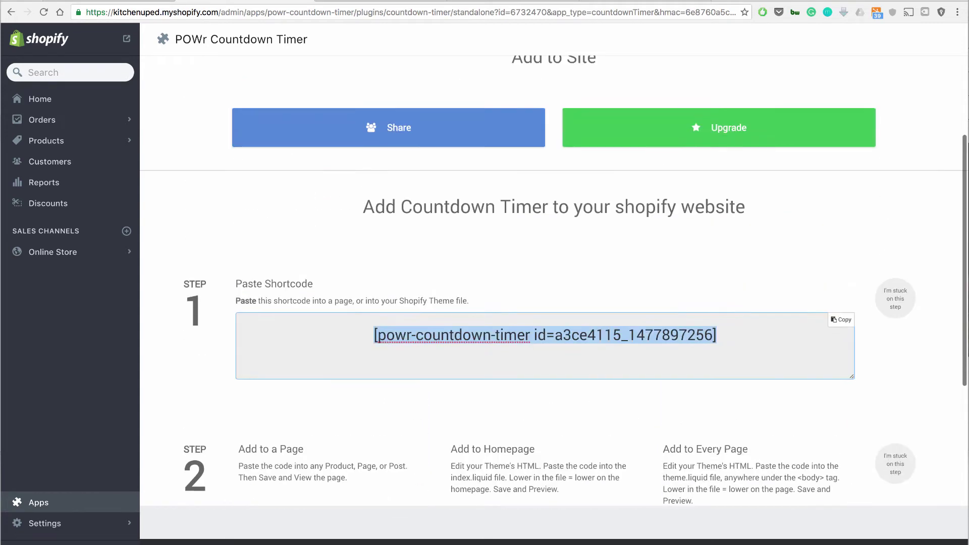
left_click(46, 141)
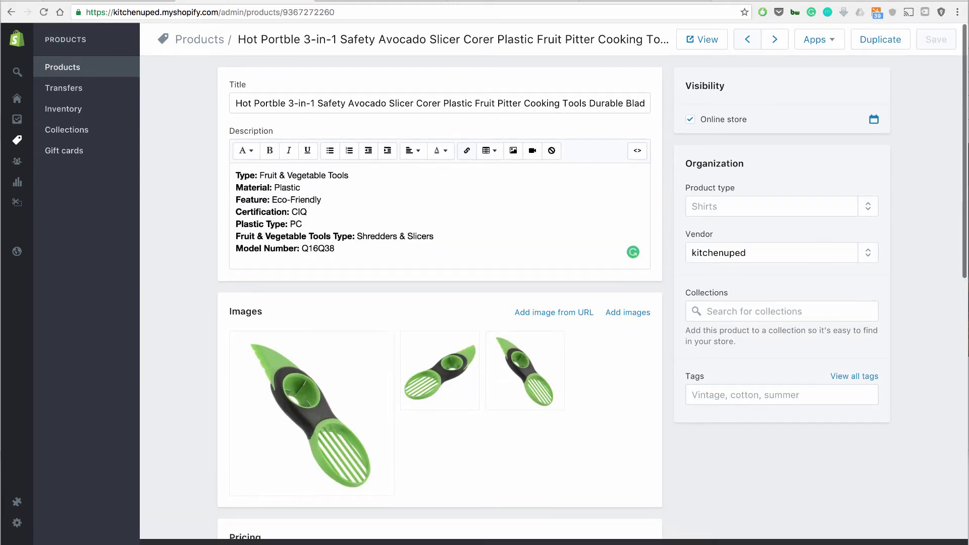
Paste the countdown timer shortcode on a new first line of the description
left_click(236, 187)
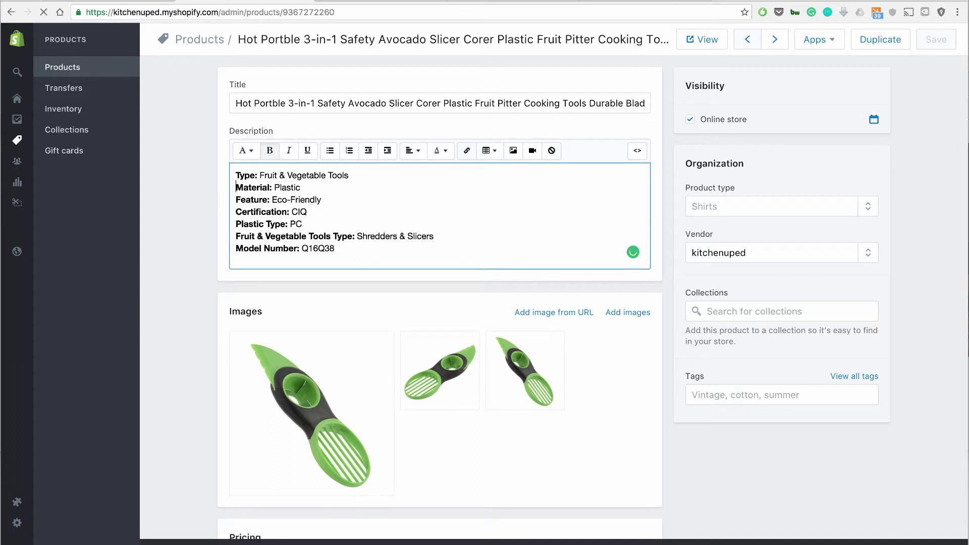
key("Return")
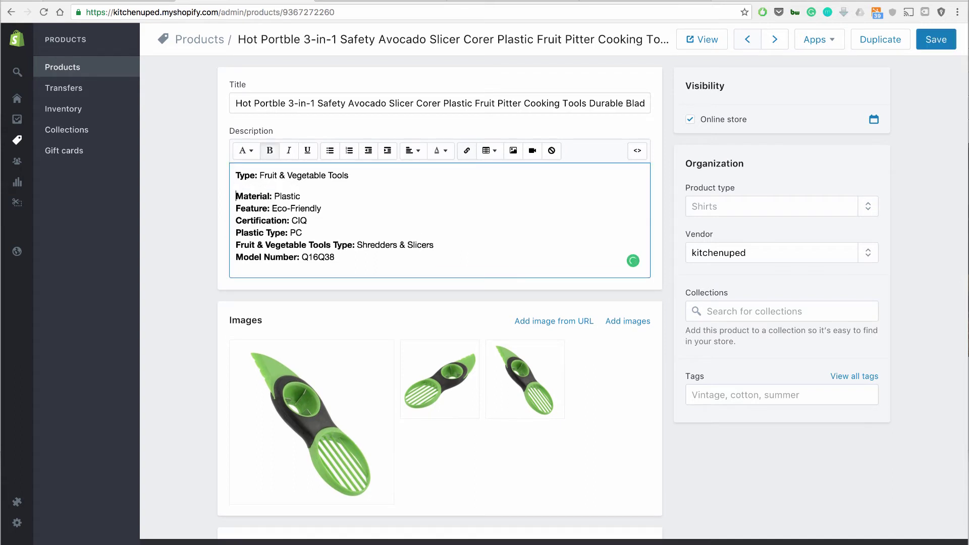
key("BackSpace")
key("BackSpace")
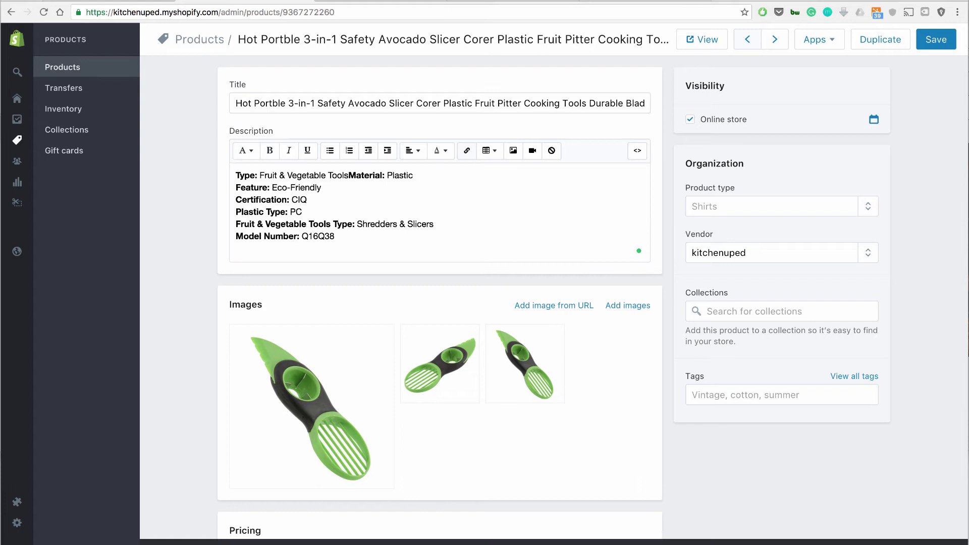
key("Return")
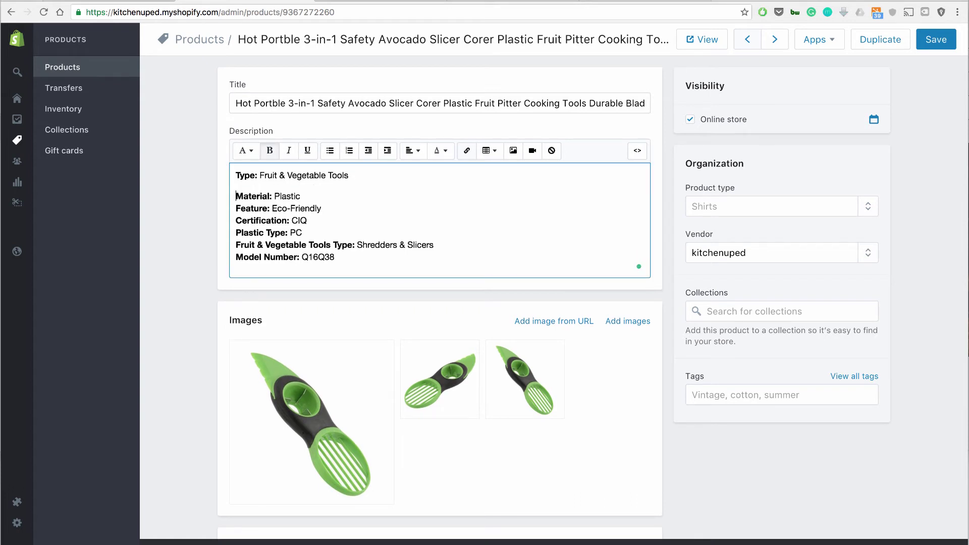
key("Return")
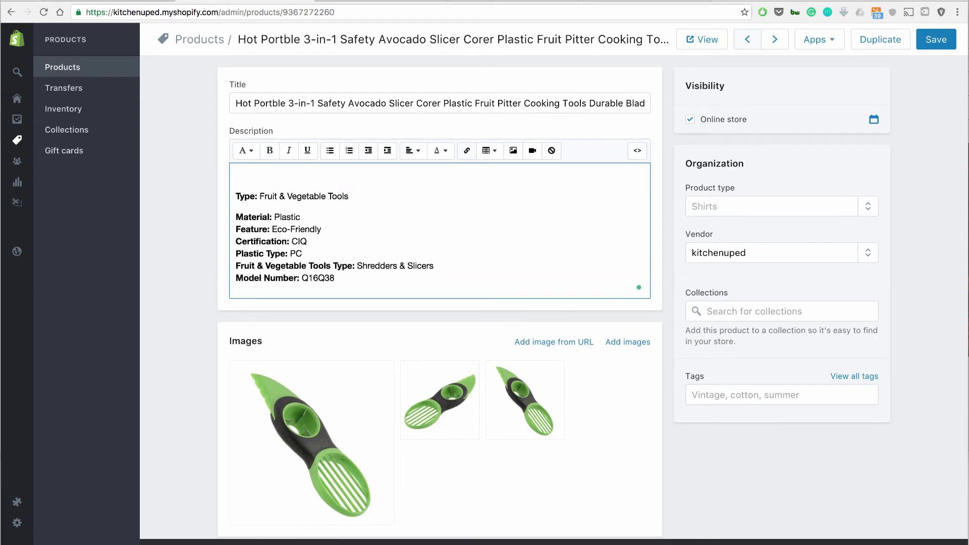
key("ctrl+v")
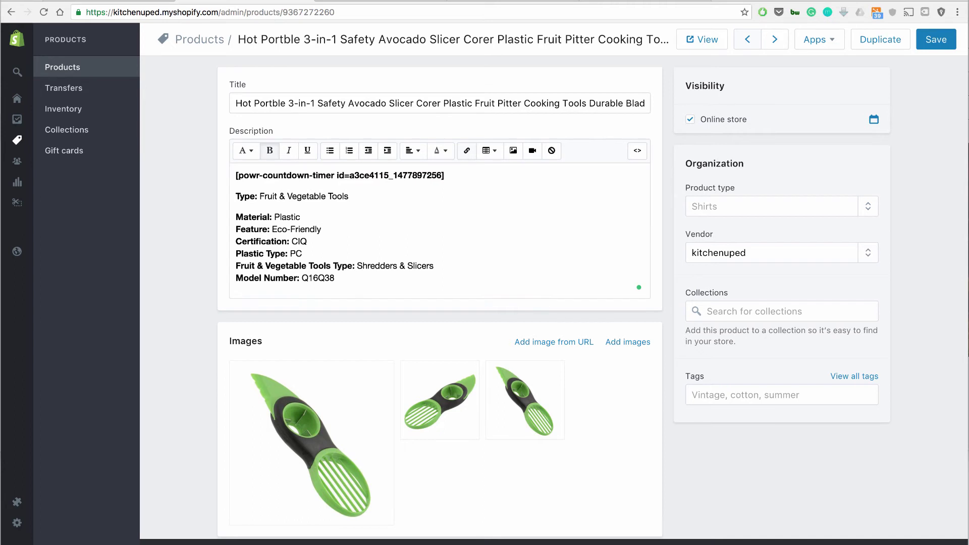
Insert a bold 'Only 12 In Stock' line above the shortcode and select it
left_click(237, 175)
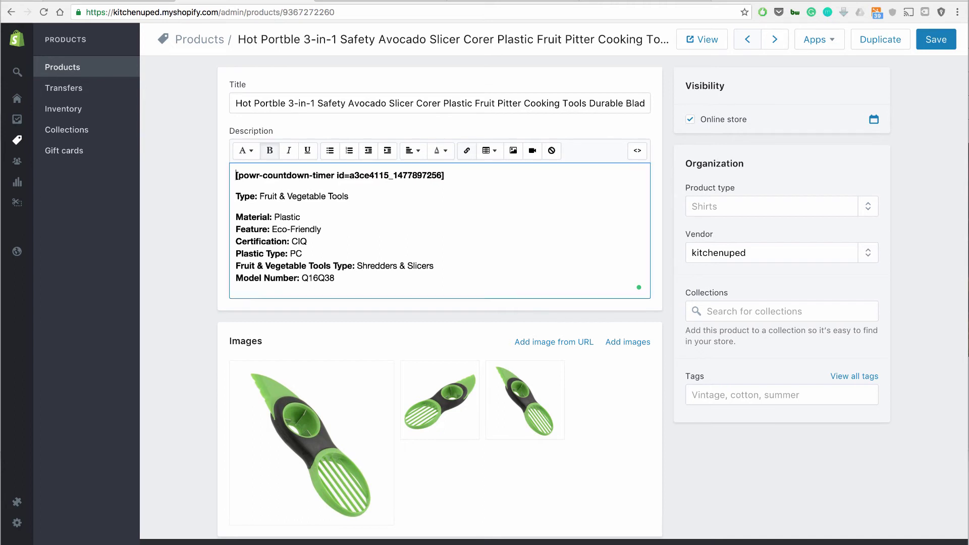
key("Return")
key("Up")
type("Only 12 In Stock")
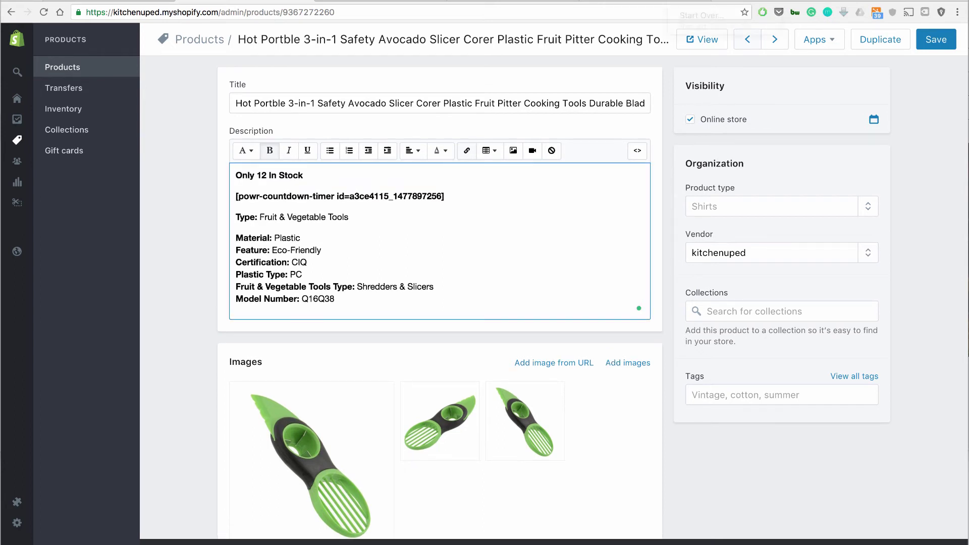
left_click_drag(304, 175, 235, 175)
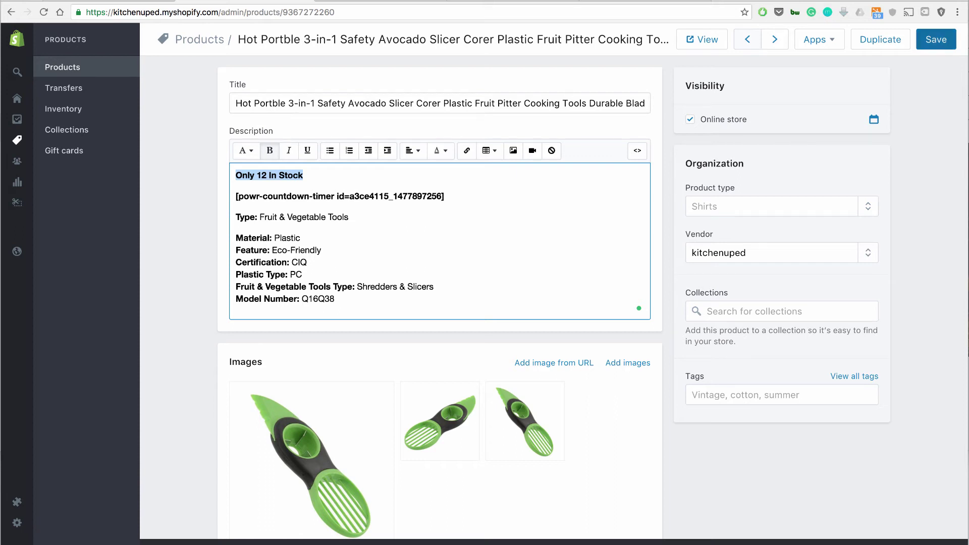
Save the product and confirm the storefront shows 'Only 12 In Stock' with the ticking timer
left_click(937, 42)
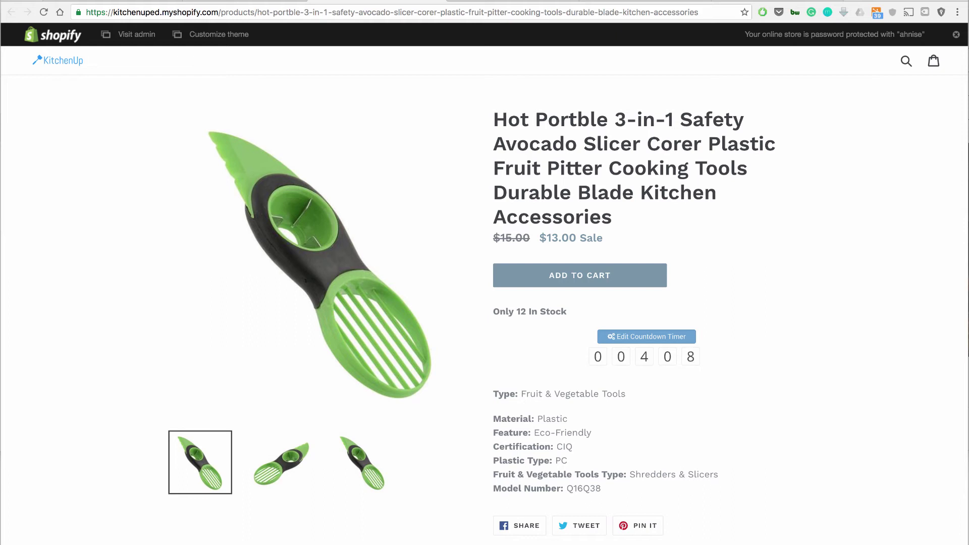
scroll(646, 333, "down", 2)
scroll(646, 333, "up", 2)
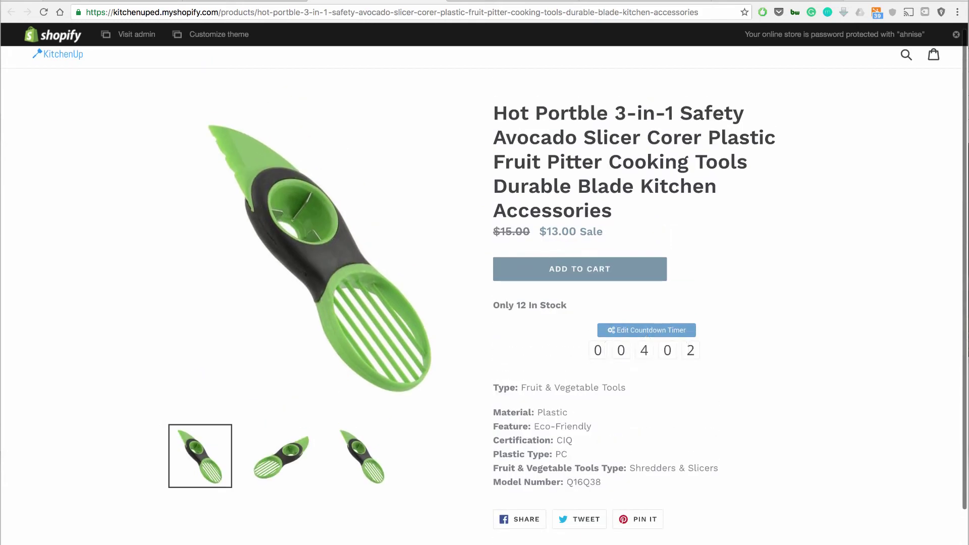
scroll(647, 351, "down", 3)
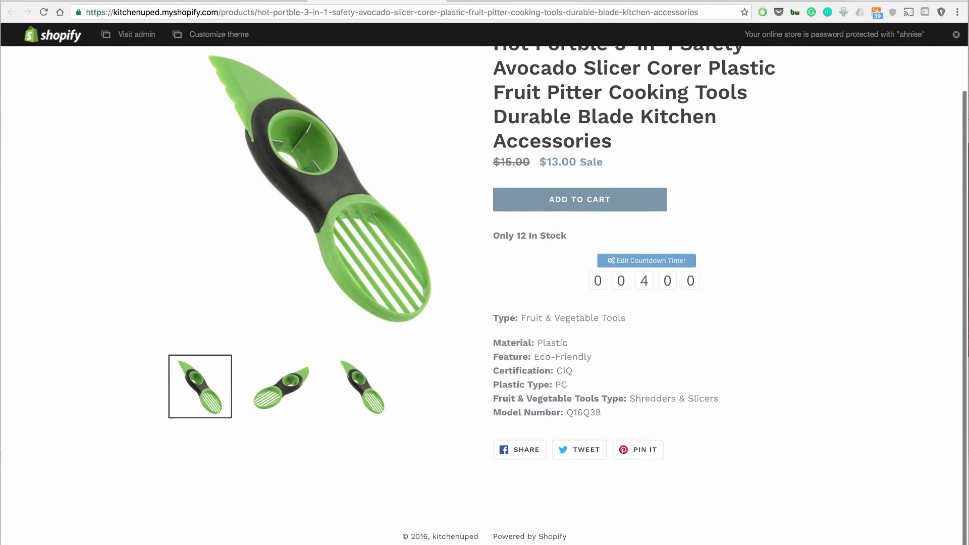
scroll(567, 295, "up", 2)
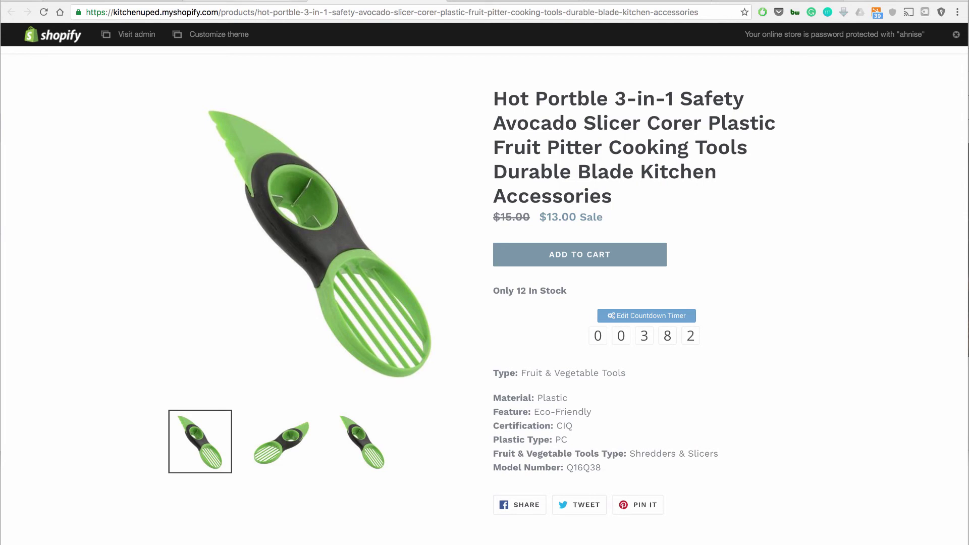
left_click(245, 1)
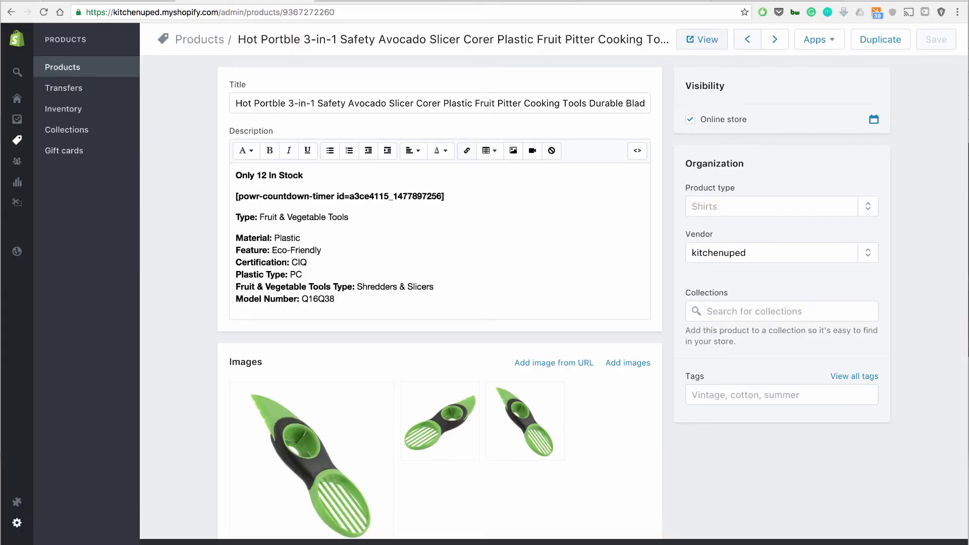
From Apps, search the App Store for 'yo'
left_click(39, 502)
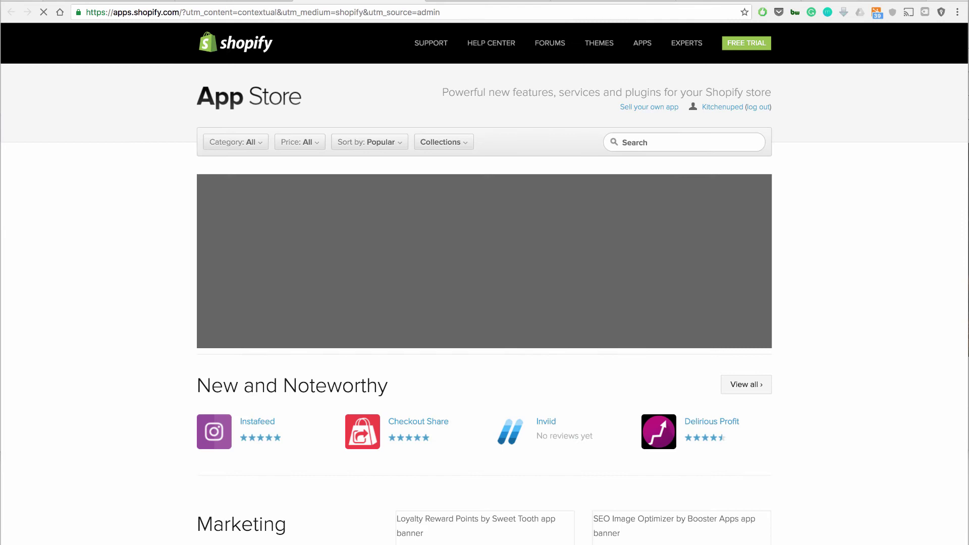
type("yo")
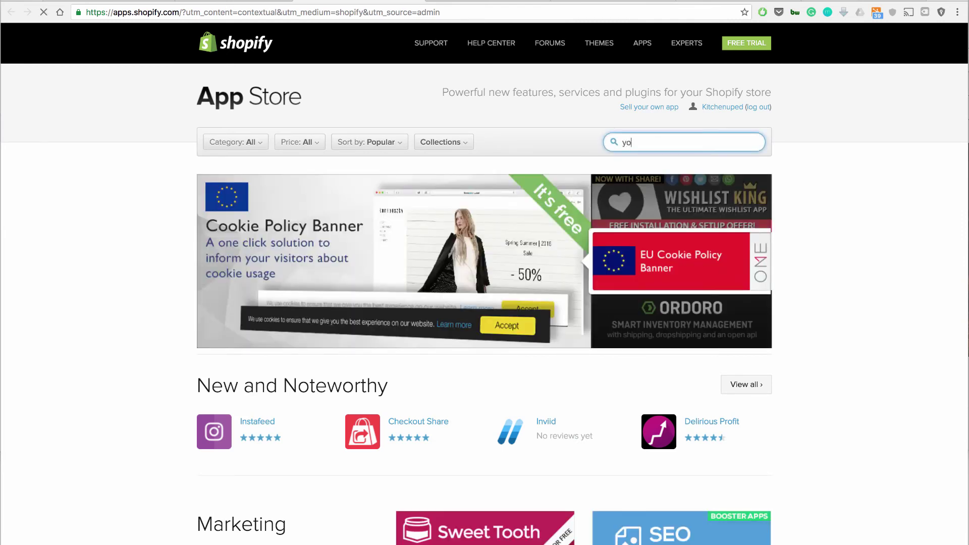
key("Return")
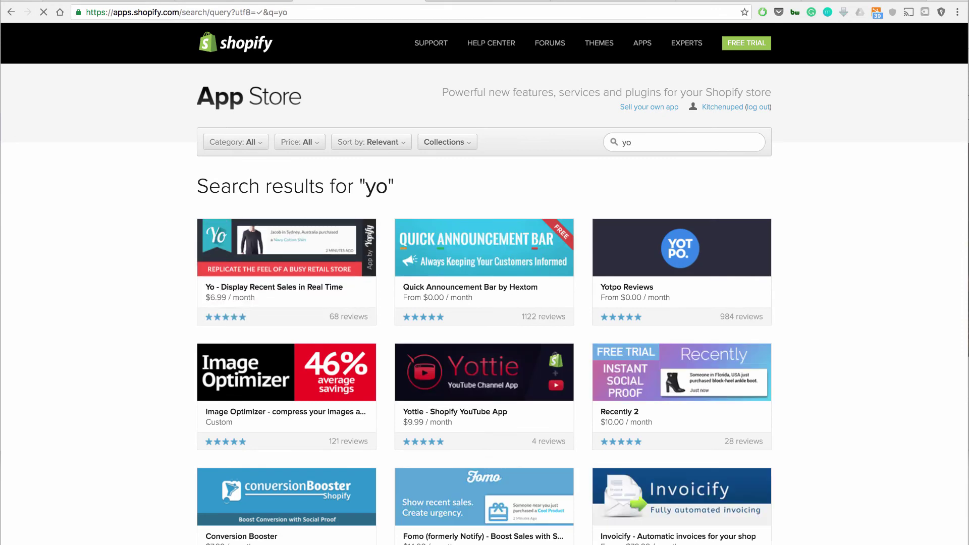
Review the Yo recent-sales listing, priced $6.99/month with a 14-day free trial
left_click(286, 273)
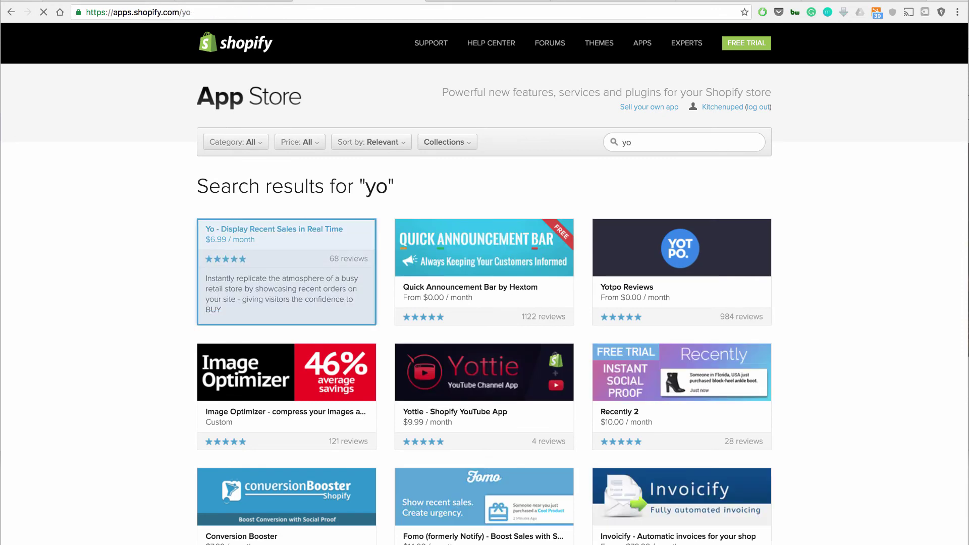
scroll(484, 302, "down", 7)
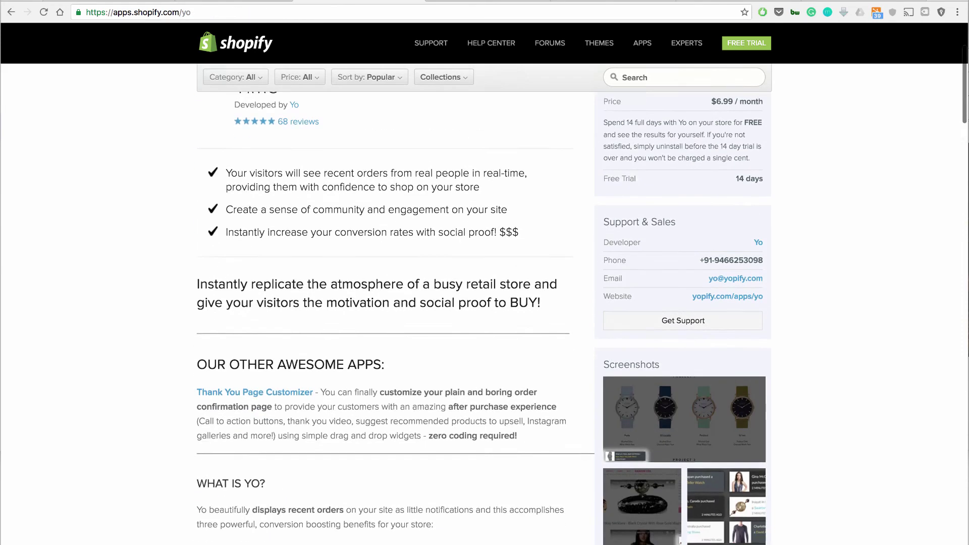
scroll(484, 303, "up", 3)
scroll(484, 303, "up", 3)
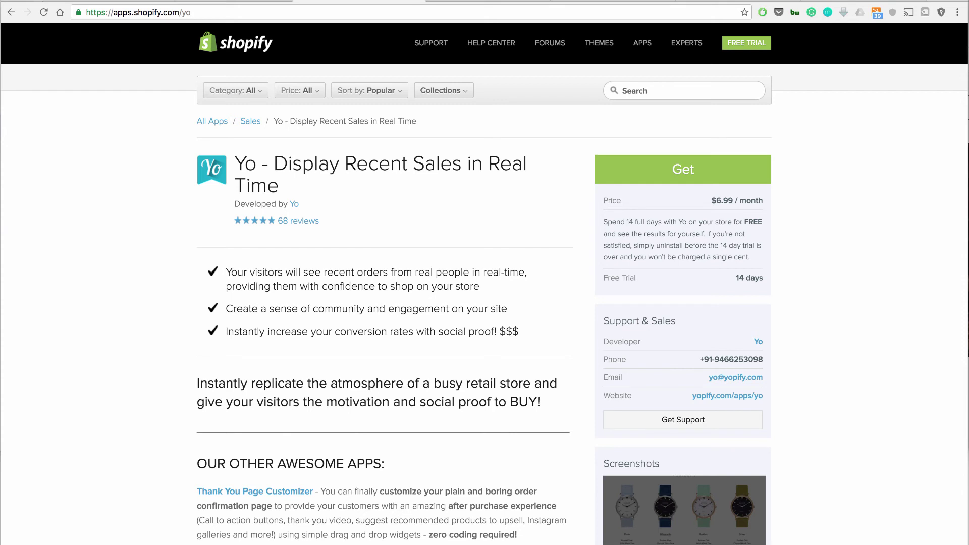
scroll(484, 302, "down", 1)
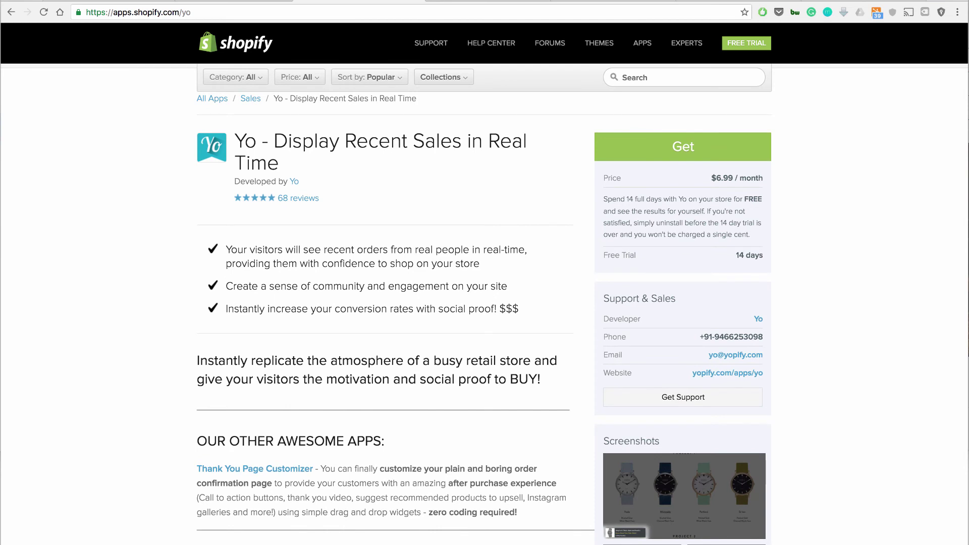
scroll(484, 303, "down", 2)
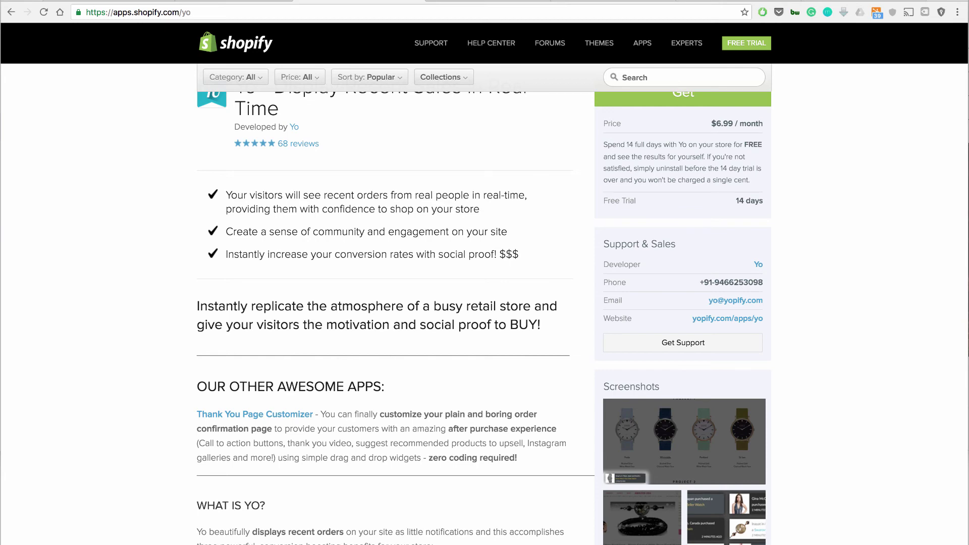
scroll(484, 302, "down", 1)
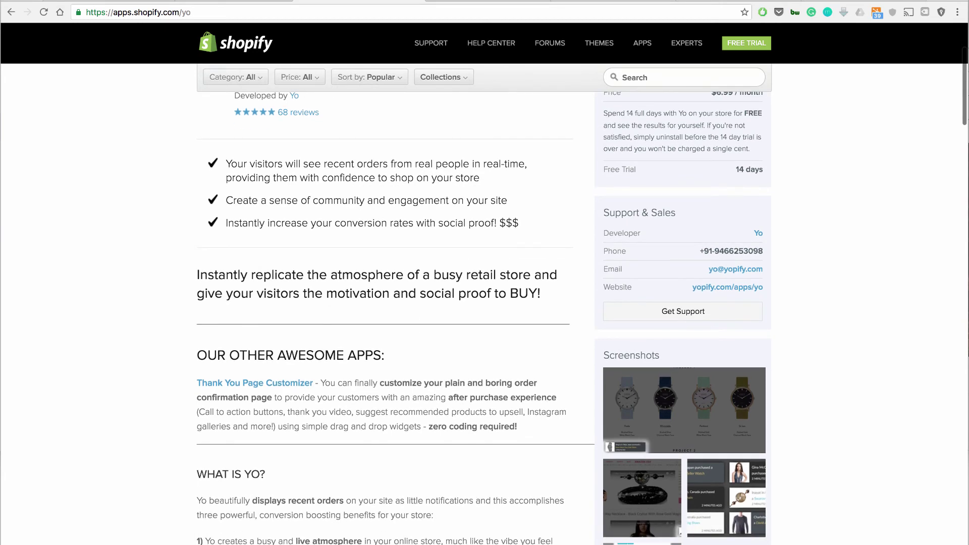
scroll(485, 303, "up", 2)
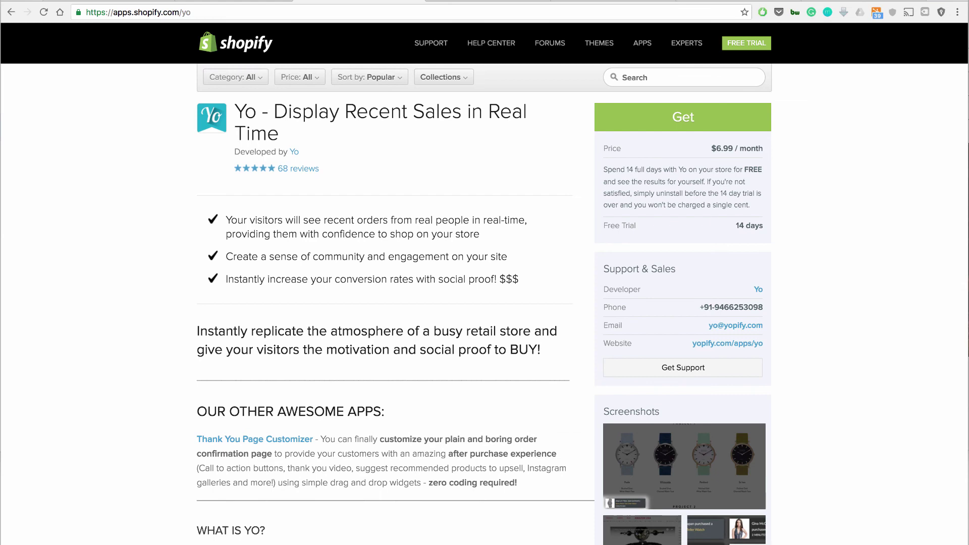
scroll(484, 303, "up", 1)
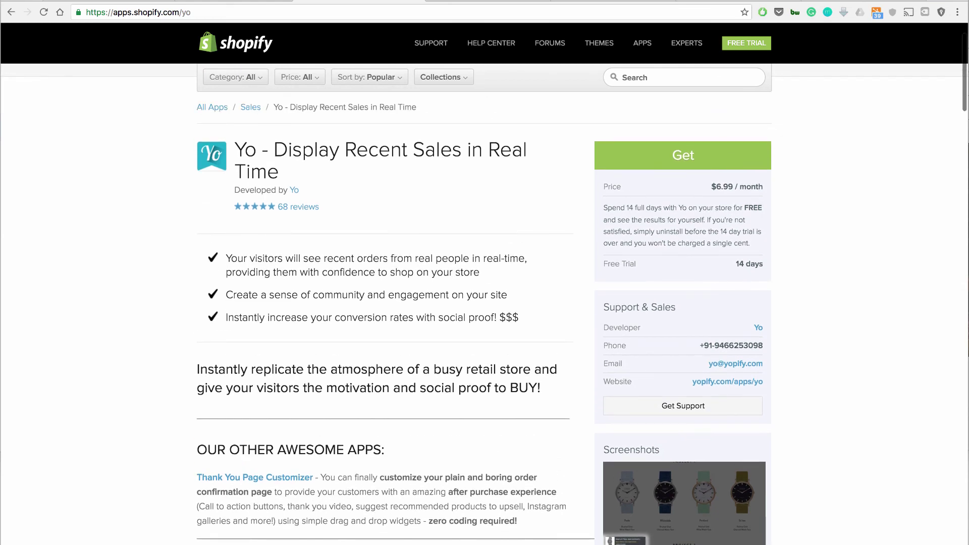
Check the product's price on the live page, then return to the Yo listing
left_click(488, 1)
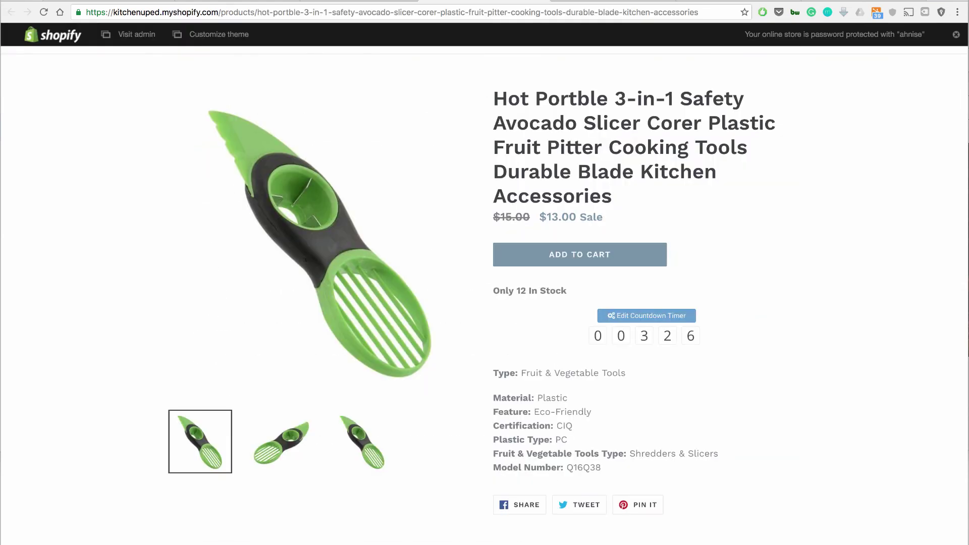
left_click_drag(506, 217, 605, 217)
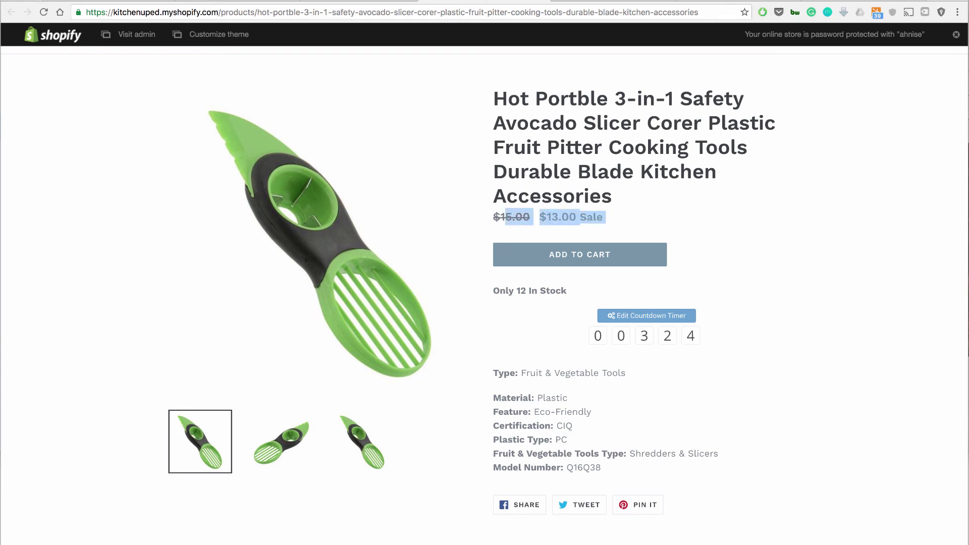
left_click(359, 1)
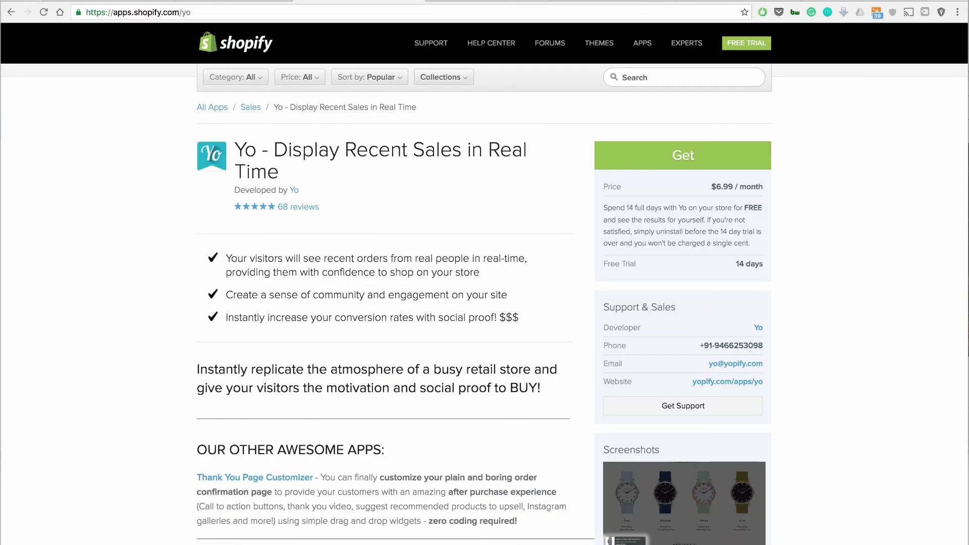
Open the Product Reviews app's Settings from the installed apps list
left_click(222, 1)
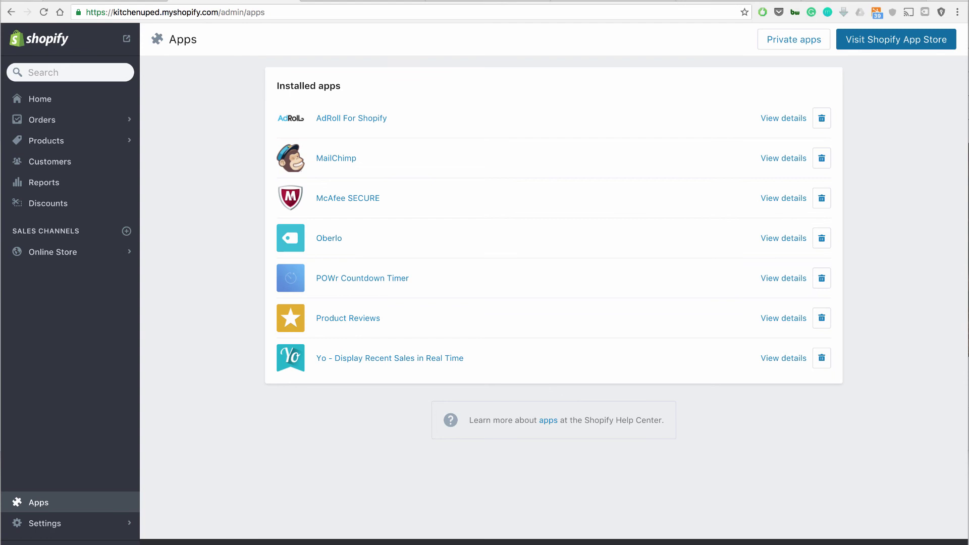
left_click(348, 319)
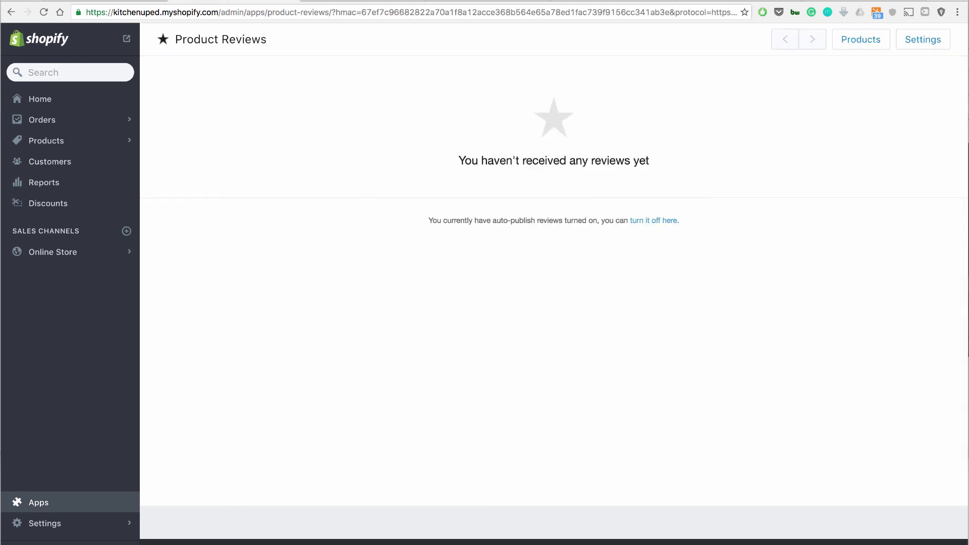
left_click(922, 40)
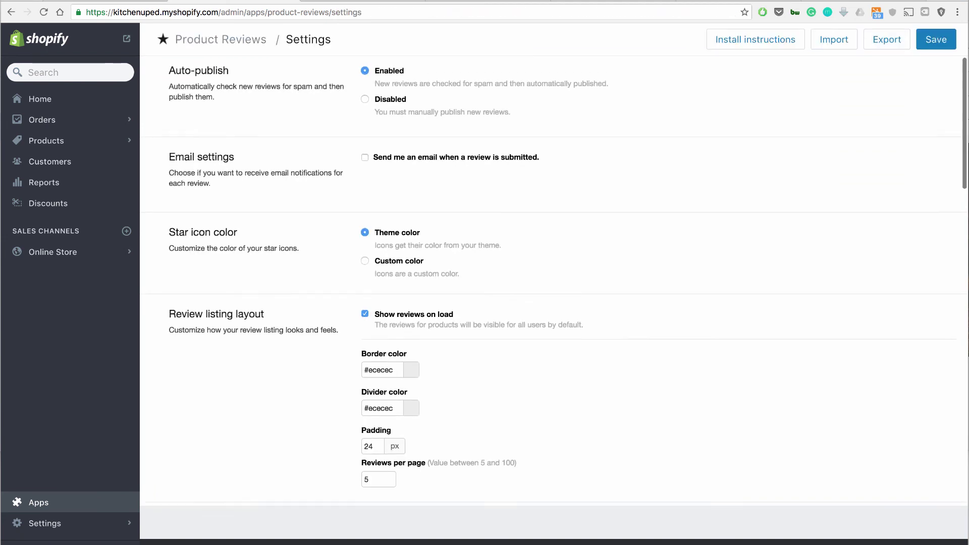
Scroll through the review listing, review form and badge text settings
scroll(523, 280, "down", 3)
scroll(523, 280, "down", 3)
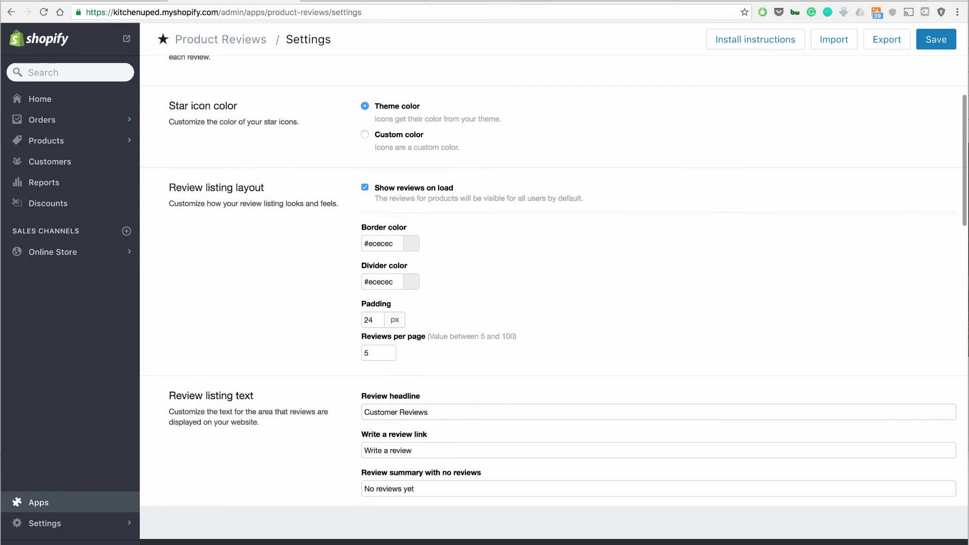
scroll(524, 280, "down", 4)
scroll(523, 280, "down", 8)
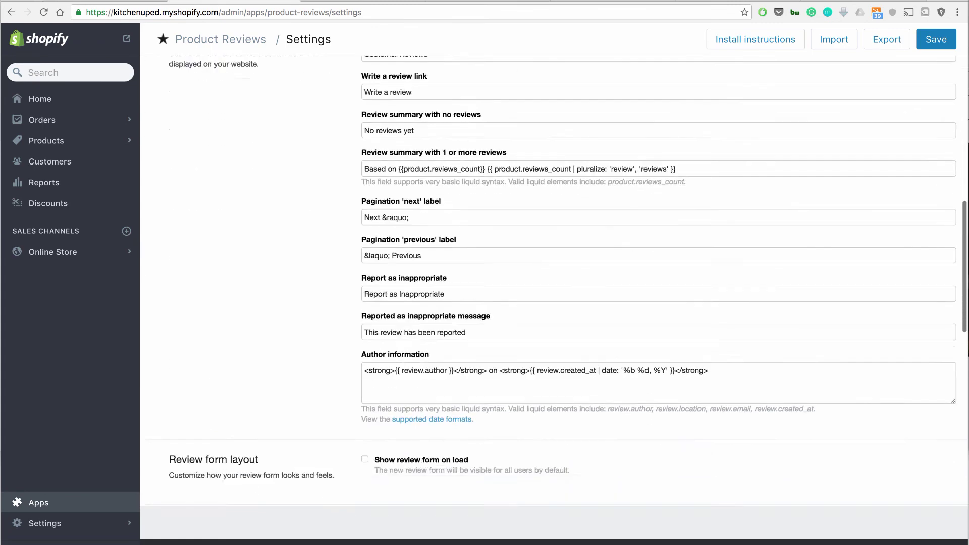
scroll(524, 280, "down", 7)
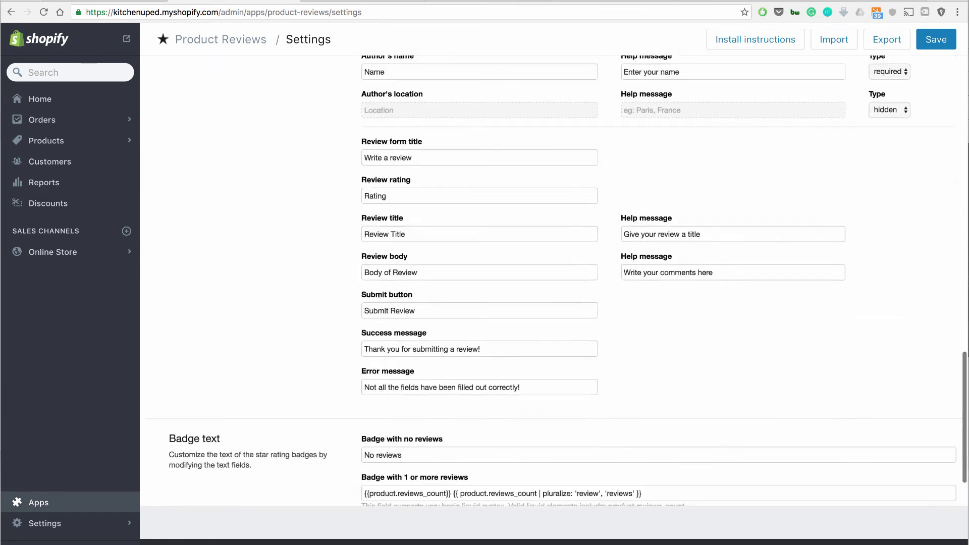